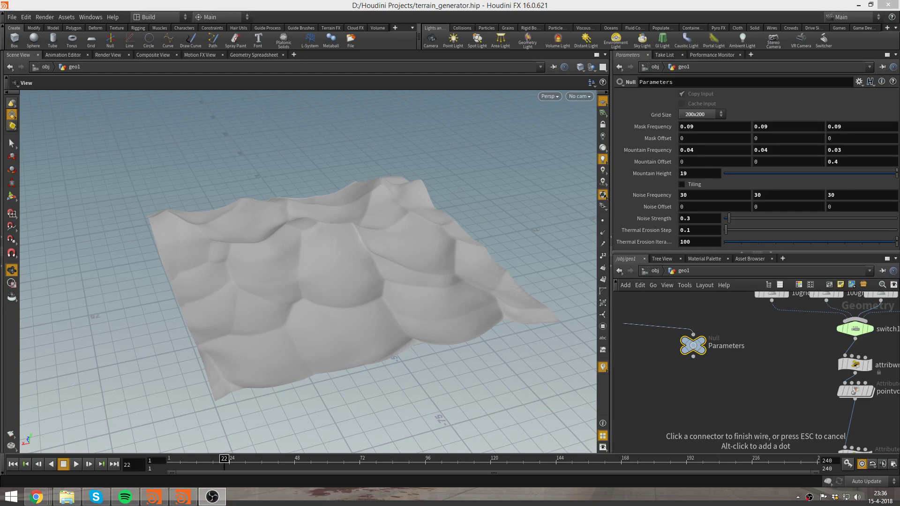
# Cancel the pending wire, drop Grid Size to 10x10, and toggle point numbers on and off
pyautogui.press('Escape')
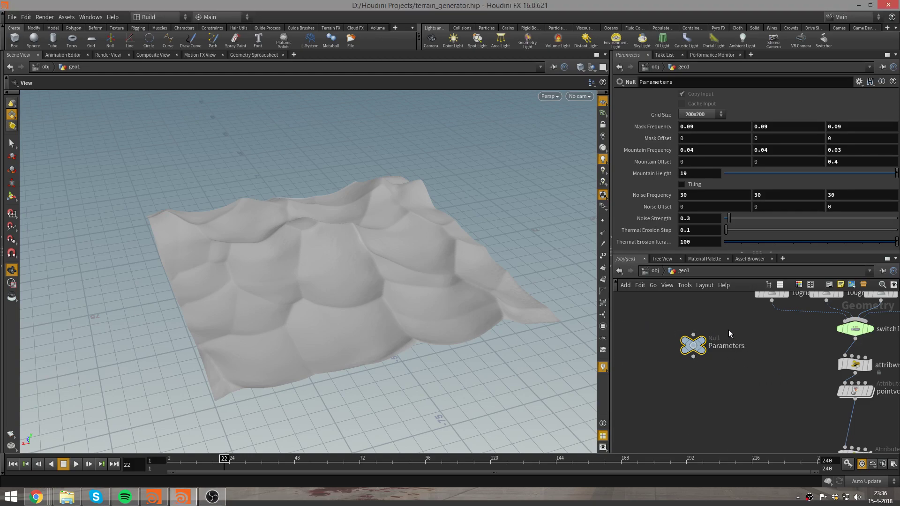
pyautogui.moveTo(251, 281)
pyautogui.mouseDown()
pyautogui.moveTo(296, 303)
pyautogui.moveTo(287, 263)
pyautogui.mouseUp()
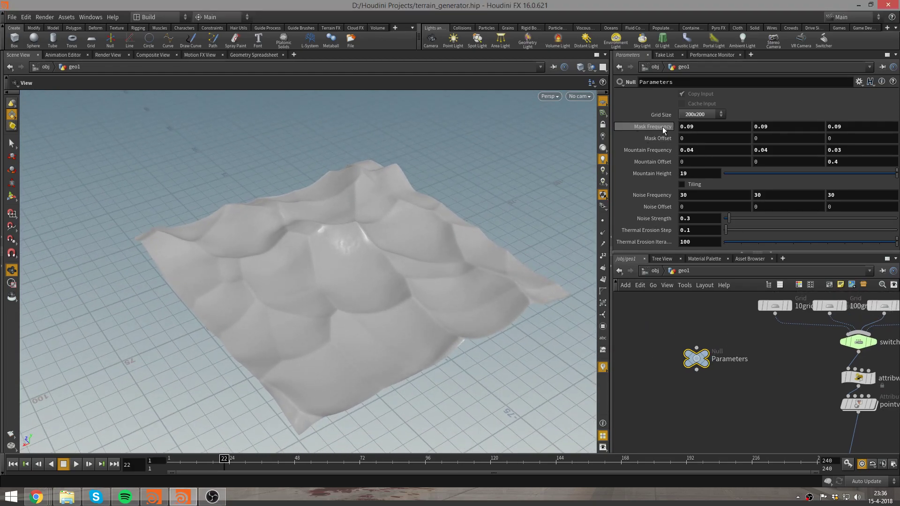
pyautogui.click(696, 113)
pyautogui.click(697, 124)
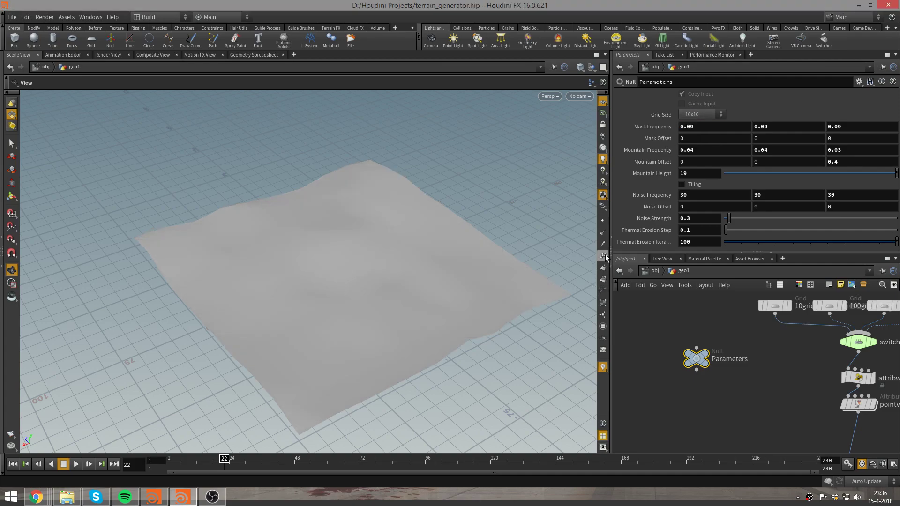
pyautogui.click(604, 256)
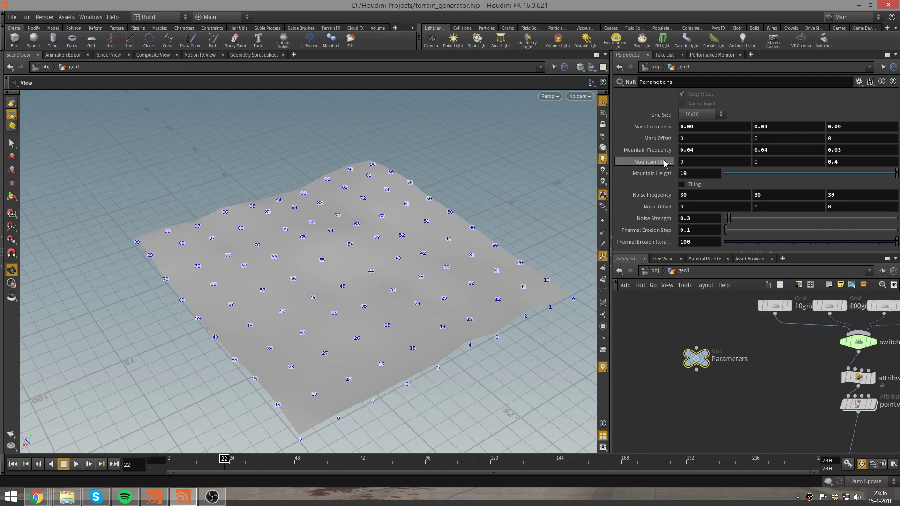
pyautogui.click(603, 256)
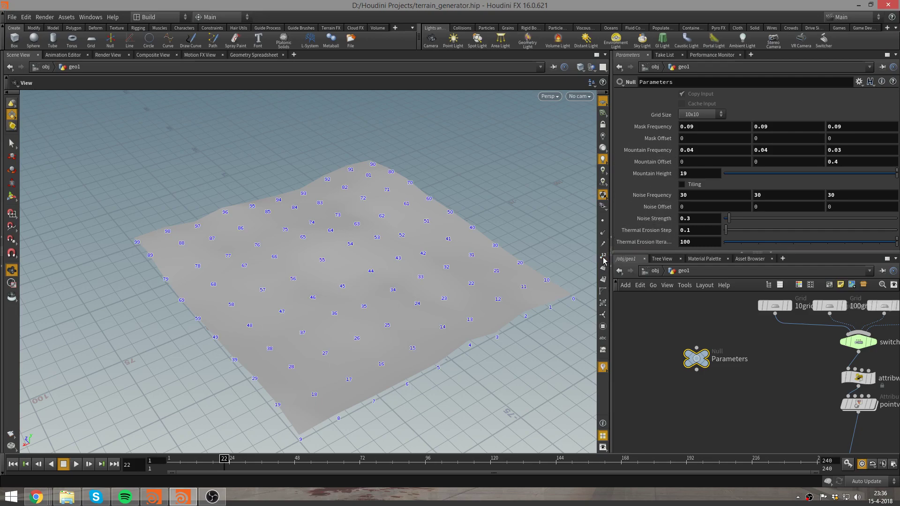
# View Smooth Wire Shaded, raise Grid Size to 100x100 then 200x200, and return to Smooth Shaded
pyautogui.click(579, 67)
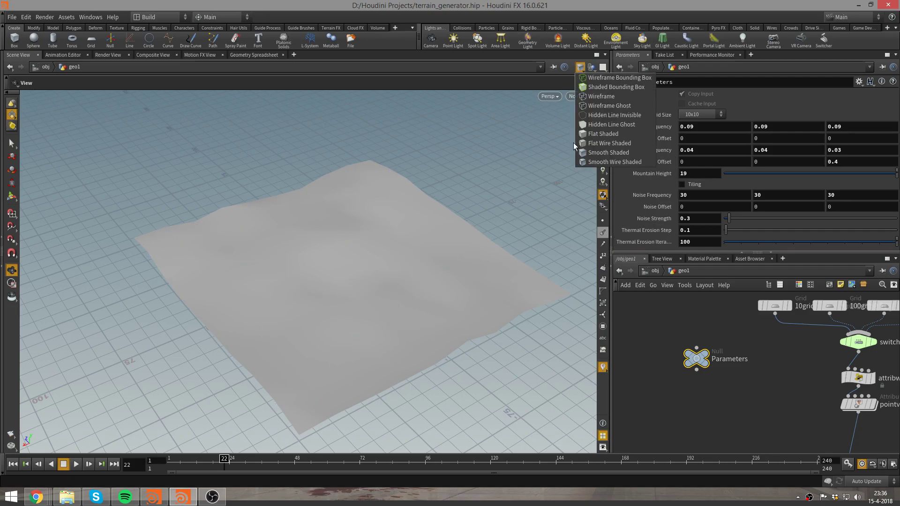
pyautogui.click(604, 162)
pyautogui.click(693, 114)
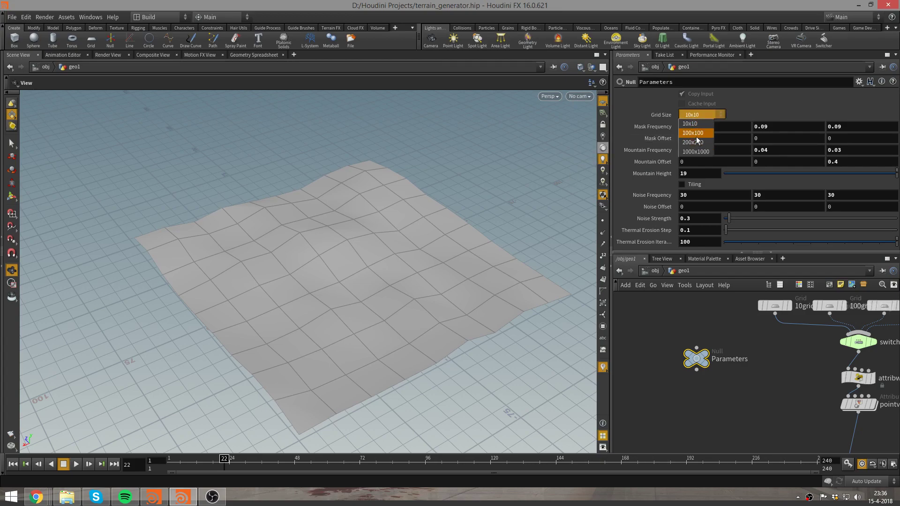
pyautogui.click(696, 133)
pyautogui.click(697, 110)
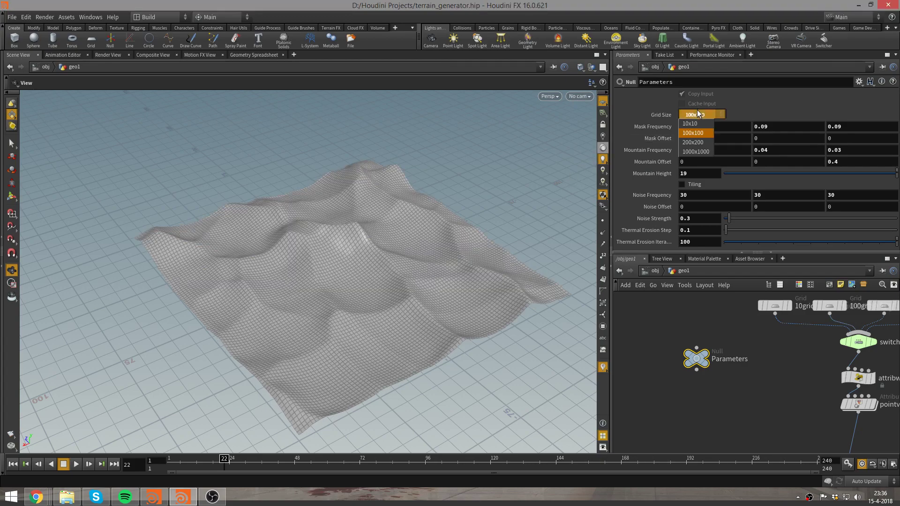
pyautogui.click(695, 140)
pyautogui.click(580, 66)
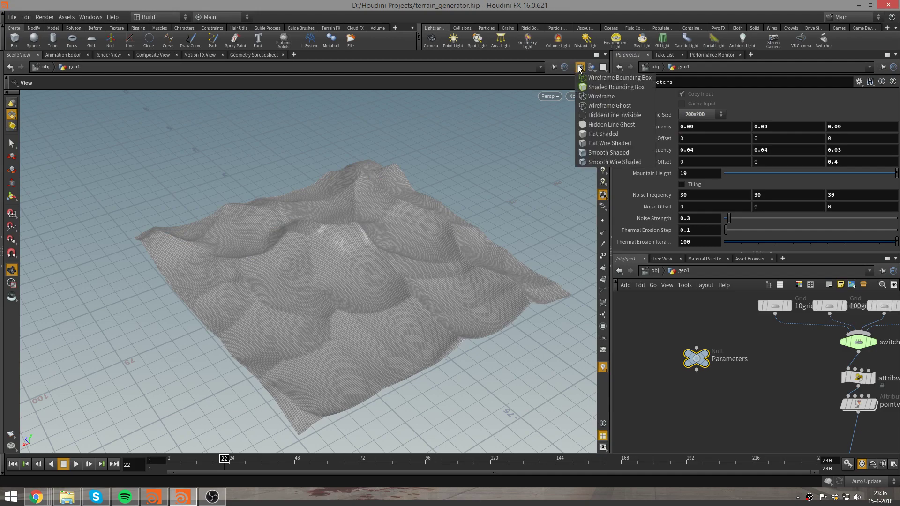
pyautogui.click(599, 152)
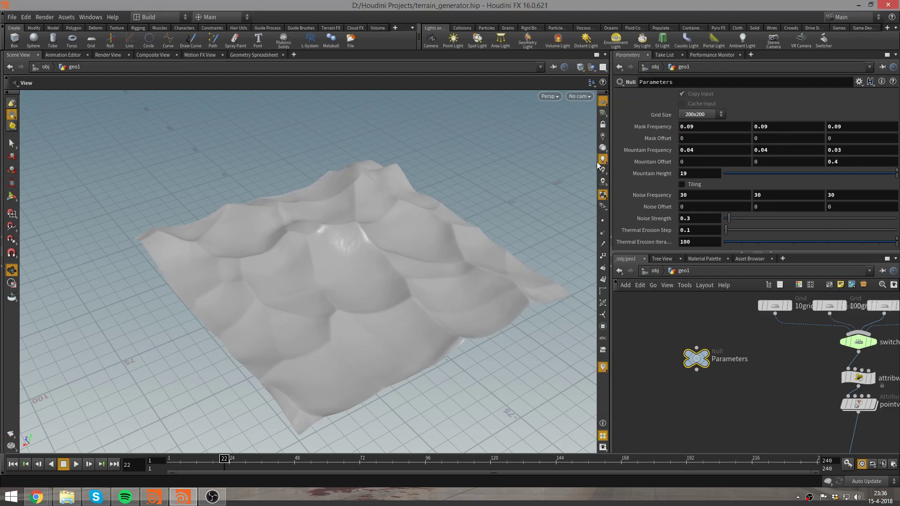
pyautogui.middleClick(659, 129)
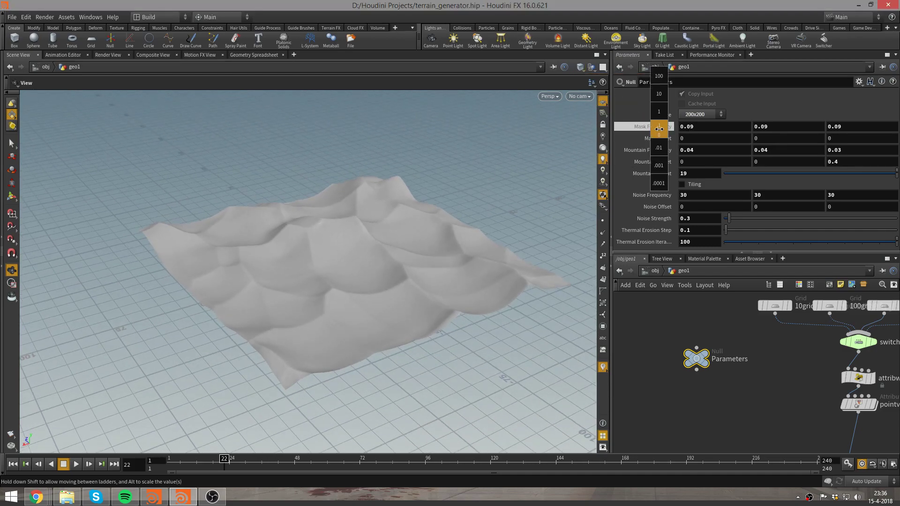
pyautogui.moveTo(659, 129)
pyautogui.mouseDown(button='middle')
pyautogui.moveTo(631, 151)
pyautogui.moveTo(546, 158)
pyautogui.moveTo(705, 146)
pyautogui.moveTo(668, 149)
pyautogui.moveTo(666, 134)
pyautogui.moveTo(665, 150)
pyautogui.moveTo(623, 161)
pyautogui.moveTo(201, 171)
pyautogui.moveTo(525, 164)
pyautogui.mouseUp(button='middle')
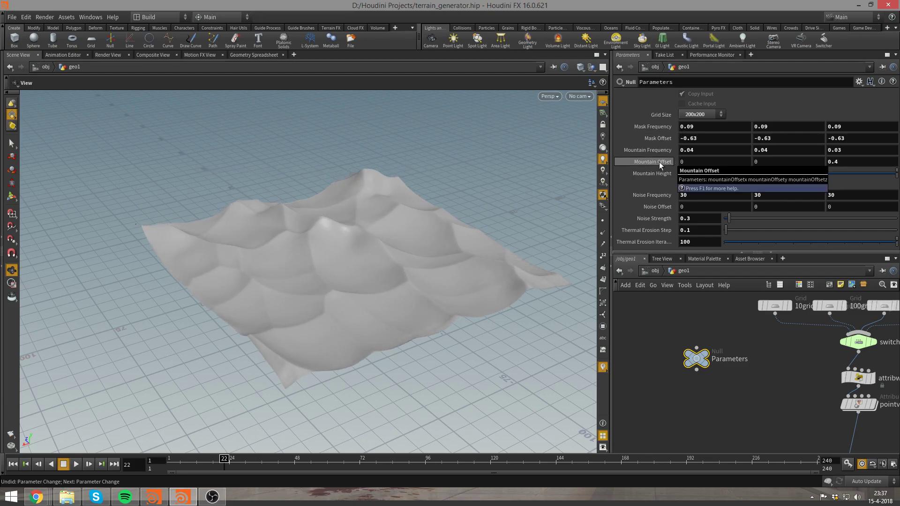
pyautogui.keyDown('ctrl'); pyautogui.middleClick(657, 138); pyautogui.keyUp('ctrl')
pyautogui.moveTo(656, 151)
pyautogui.mouseDown(button='middle')
pyautogui.moveTo(656, 169)
pyautogui.moveTo(624, 172)
pyautogui.moveTo(652, 172)
pyautogui.mouseUp(button='middle')
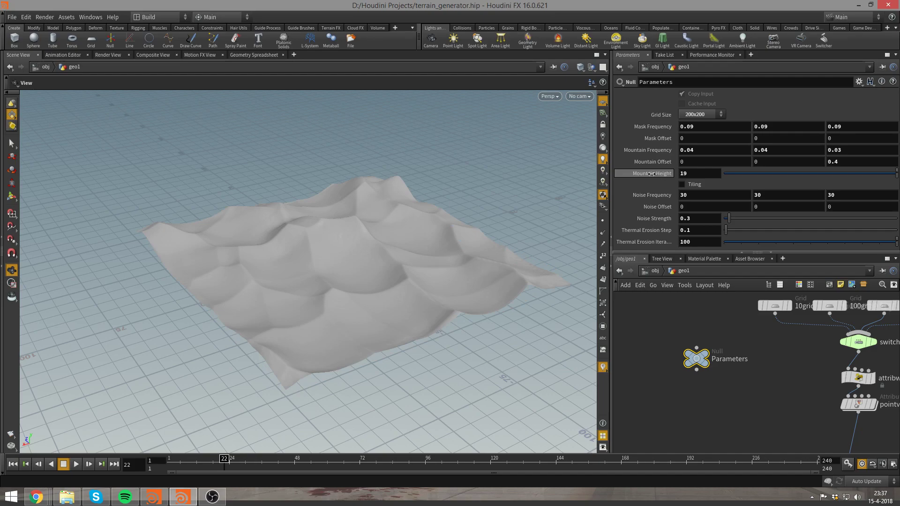
# Adjust Mountain Height up and back to about 22, and toggle Tiling
pyautogui.moveTo(657, 174)
pyautogui.mouseDown(button='middle')
pyautogui.moveTo(692, 164)
pyautogui.moveTo(824, 165)
pyautogui.mouseUp(button='middle')
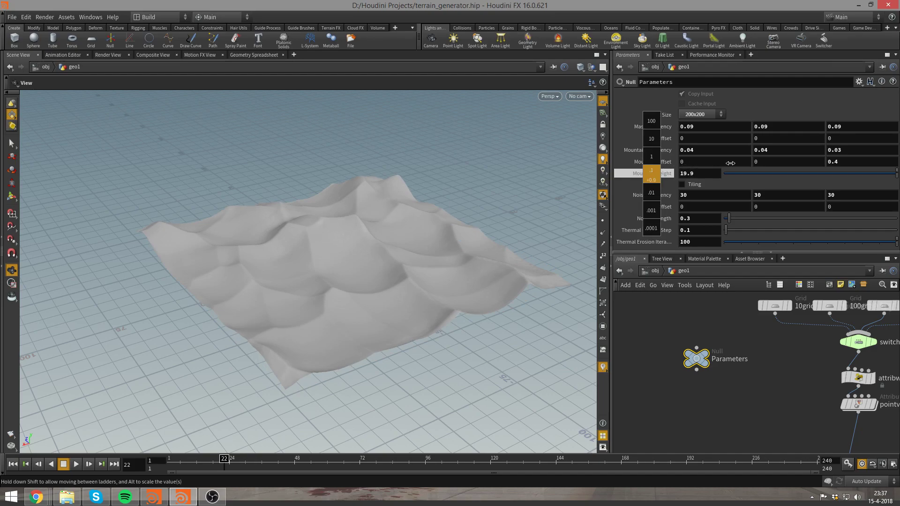
pyautogui.moveTo(892, 174); pyautogui.dragTo(774, 172, button='middle')
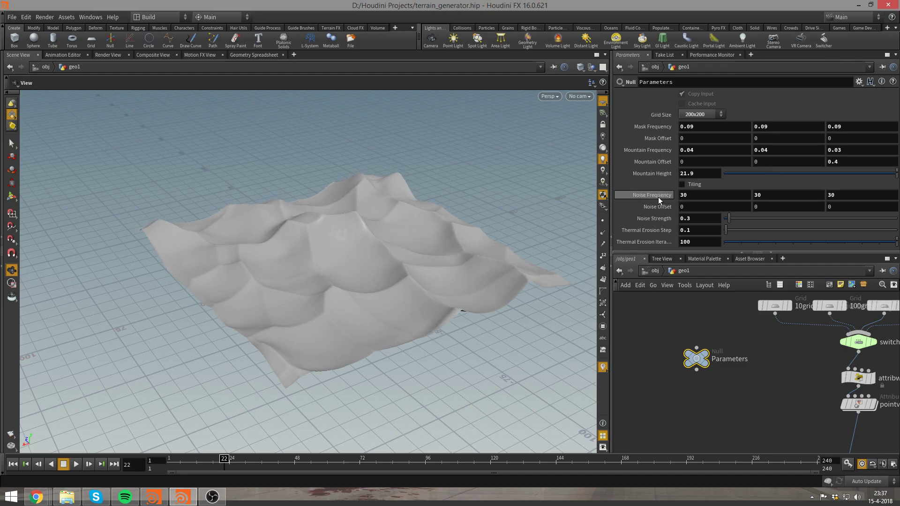
pyautogui.moveTo(392, 181)
pyautogui.mouseDown()
pyautogui.moveTo(454, 171)
pyautogui.moveTo(446, 184)
pyautogui.mouseUp()
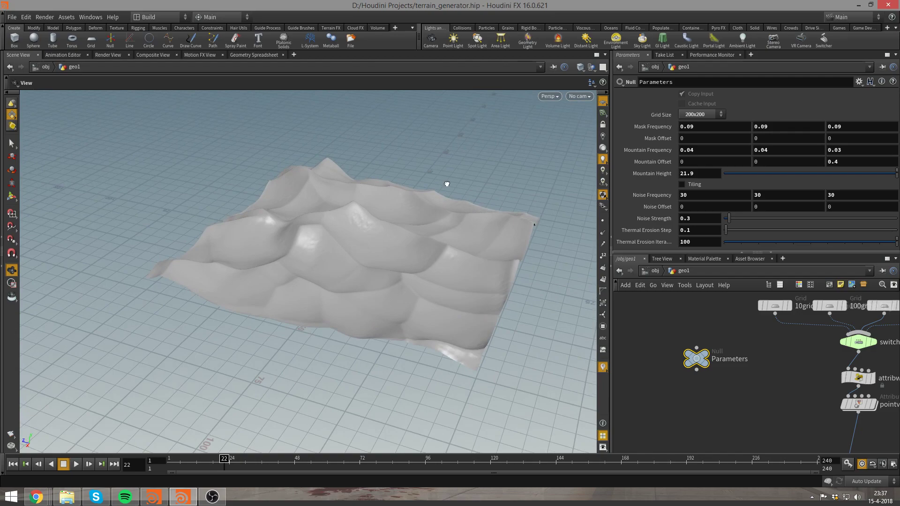
pyautogui.click(683, 185)
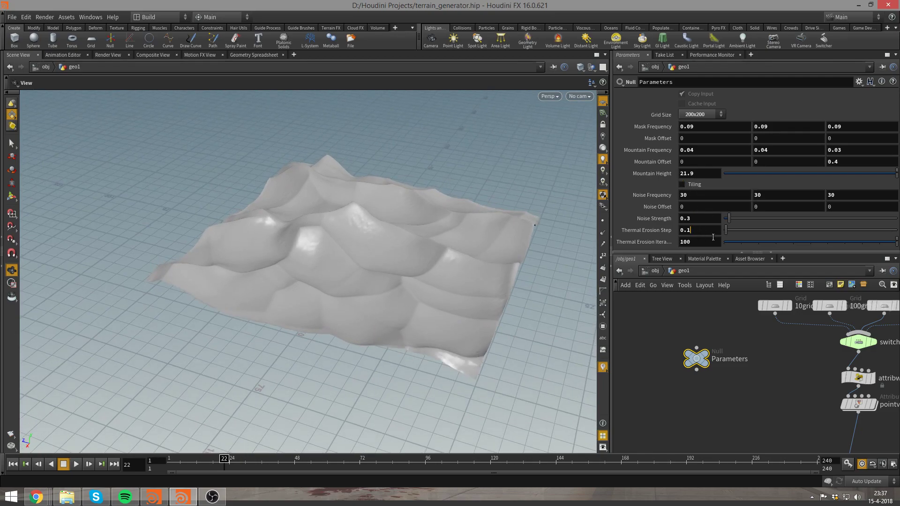
# Try Thermal Erosion Step values of 0.4, 0.1 and 0.8
pyautogui.press('BackSpace')
pyautogui.write('4')
pyautogui.press('Return')
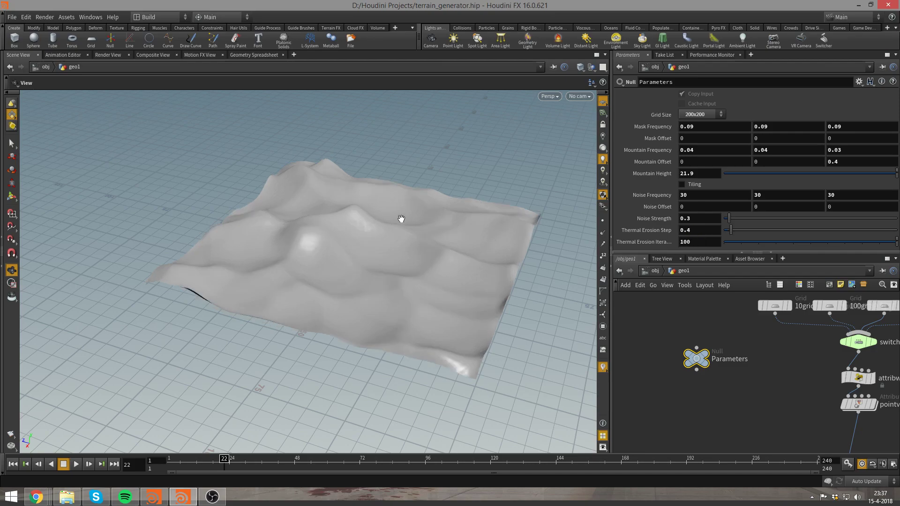
pyautogui.moveTo(402, 217); pyautogui.dragTo(322, 181)
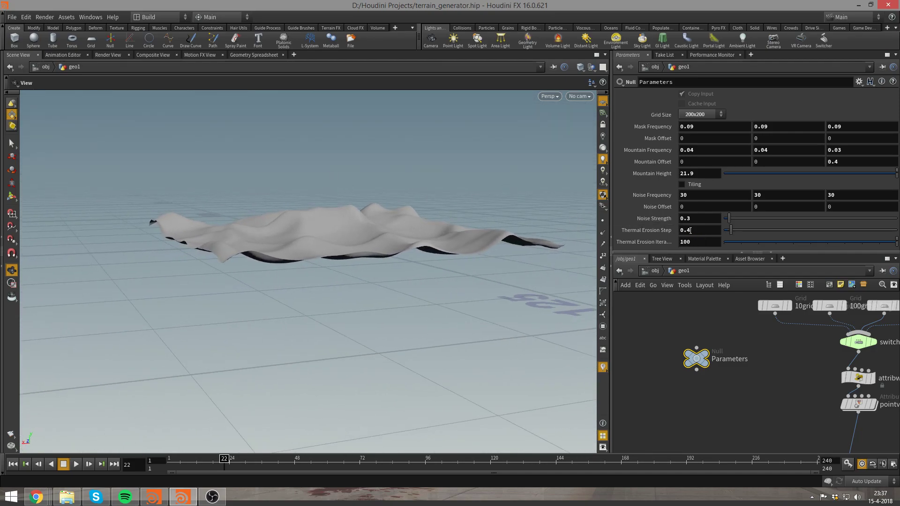
pyautogui.write('0.1')
pyautogui.press('Return')
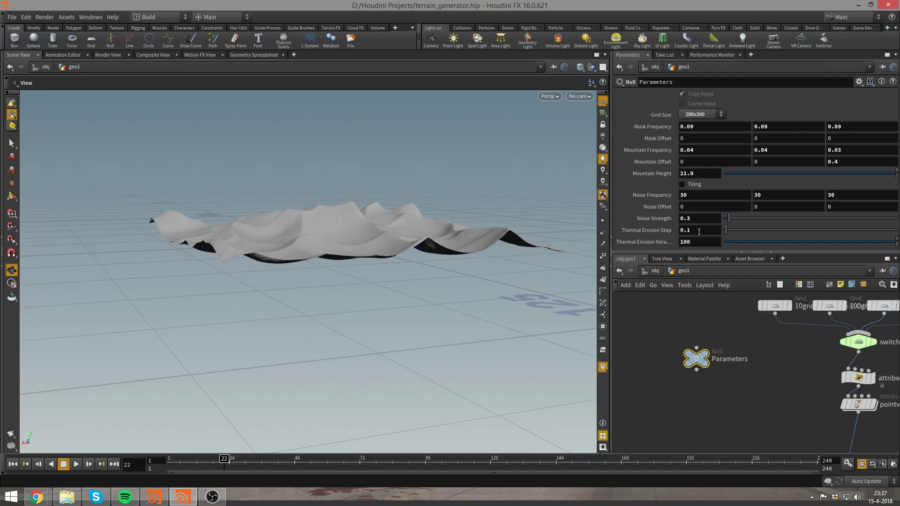
pyautogui.press('BackSpace')
pyautogui.write('8')
pyautogui.press('Return')
pyautogui.moveTo(432, 217)
pyautogui.mouseDown()
pyautogui.moveTo(383, 256)
pyautogui.moveTo(460, 253)
pyautogui.mouseUp()
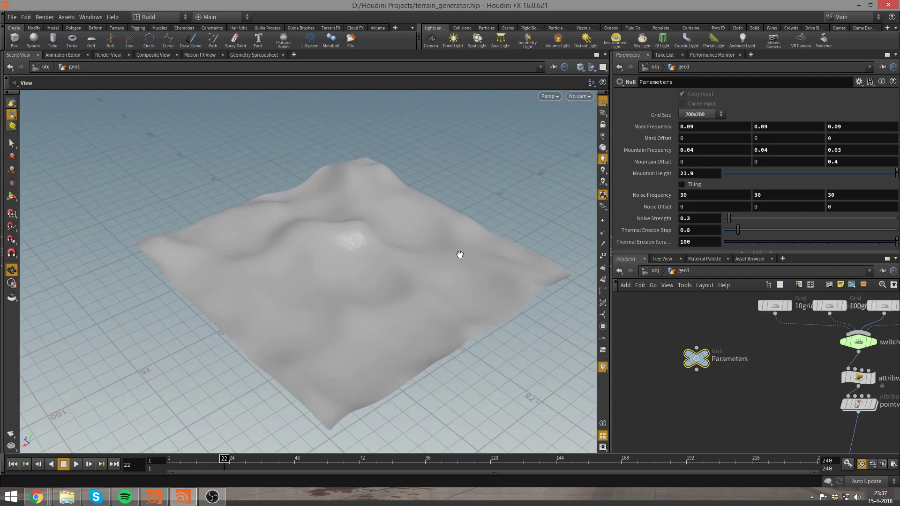
# Set Thermal Erosion Step to 0.2 and Thermal Erosion Iterations to 1000
pyautogui.click(694, 230)
pyautogui.press('BackSpace')
pyautogui.write('2')
pyautogui.press('Return')
pyautogui.click(703, 242)
pyautogui.write('0')
pyautogui.press('Return')
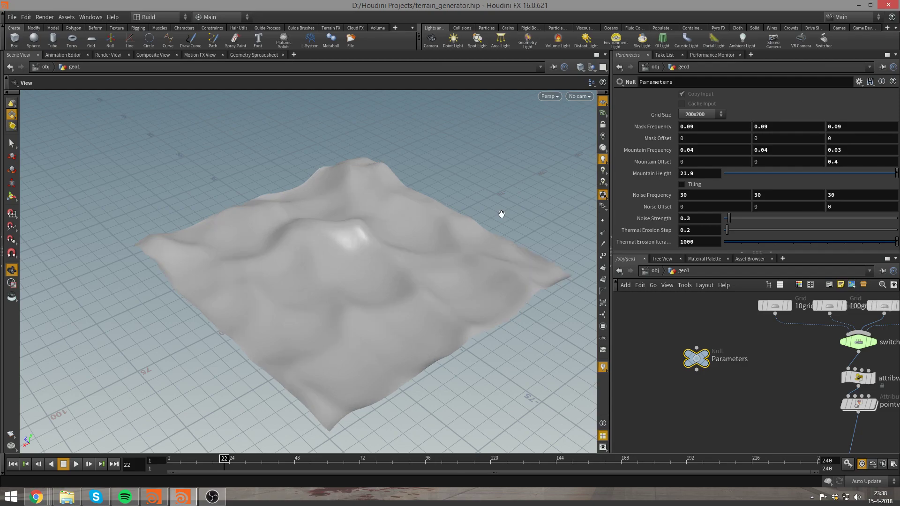
pyautogui.moveTo(501, 219)
pyautogui.mouseDown()
pyautogui.moveTo(370, 195)
pyautogui.moveTo(449, 204)
pyautogui.mouseUp()
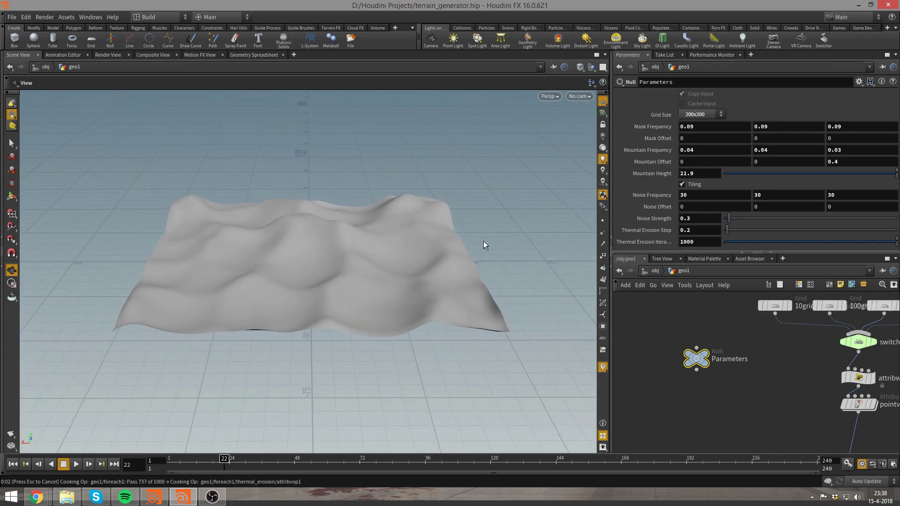
# Lower Thermal Erosion Step to 0.12
pyautogui.moveTo(482, 235)
pyautogui.mouseDown()
pyautogui.moveTo(501, 225)
pyautogui.moveTo(392, 276)
pyautogui.moveTo(480, 241)
pyautogui.moveTo(538, 237)
pyautogui.mouseUp()
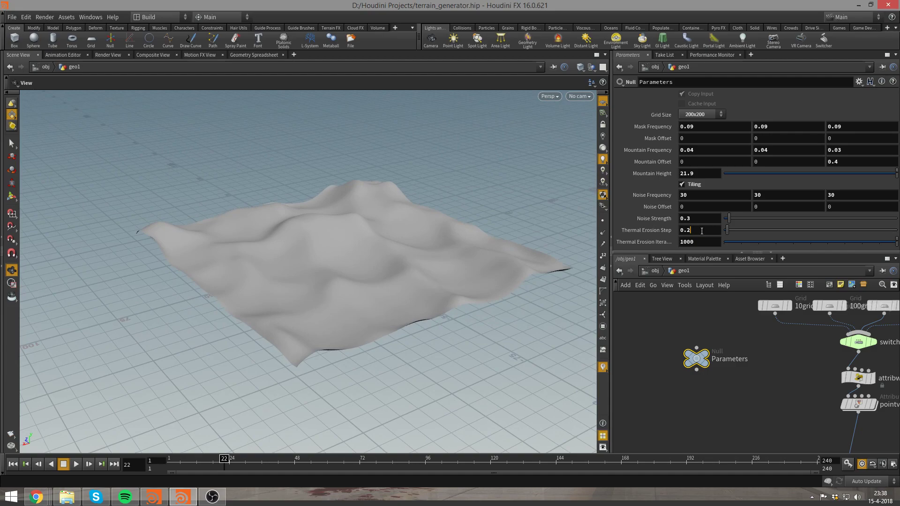
pyautogui.press('BackSpace')
pyautogui.write('12')
pyautogui.press('Return')
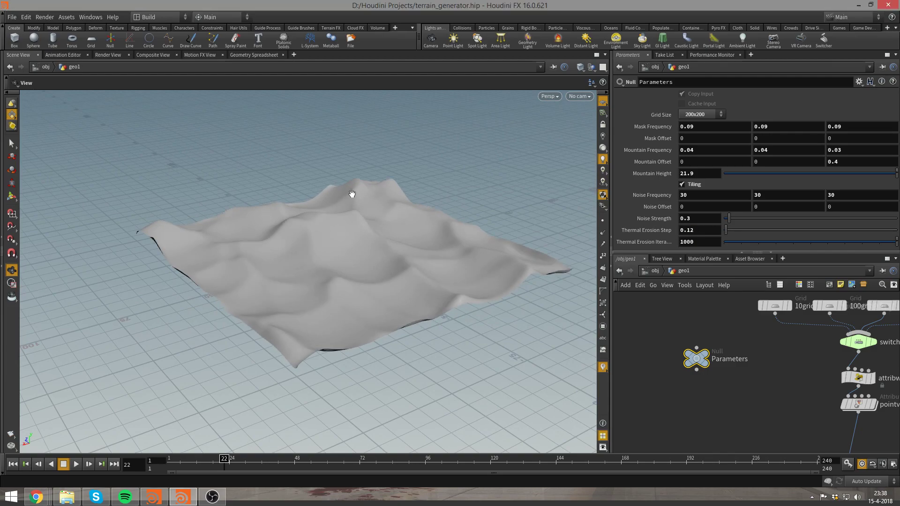
# Inspect the updated terrain and set Noise Strength to 0.5
pyautogui.moveTo(352, 194); pyautogui.dragTo(375, 200)
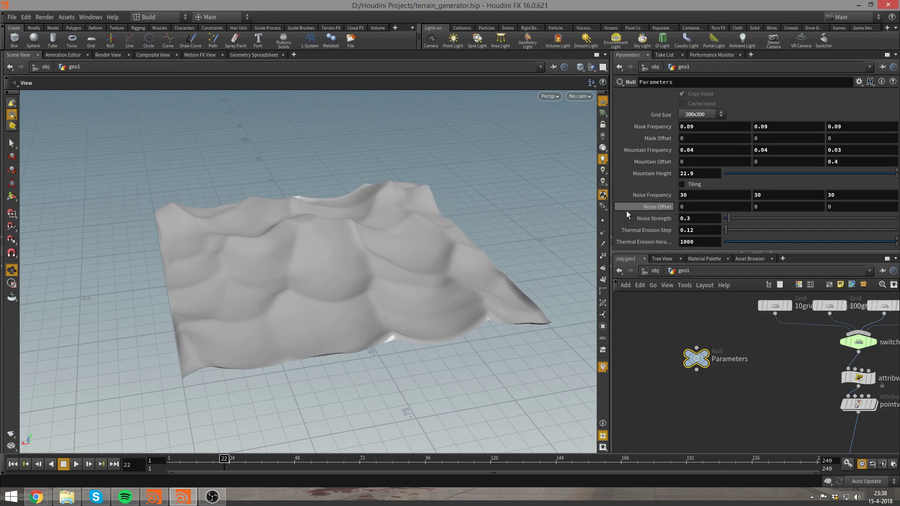
pyautogui.moveTo(527, 243)
pyautogui.mouseDown()
pyautogui.moveTo(439, 232)
pyautogui.moveTo(518, 227)
pyautogui.moveTo(546, 236)
pyautogui.mouseUp()
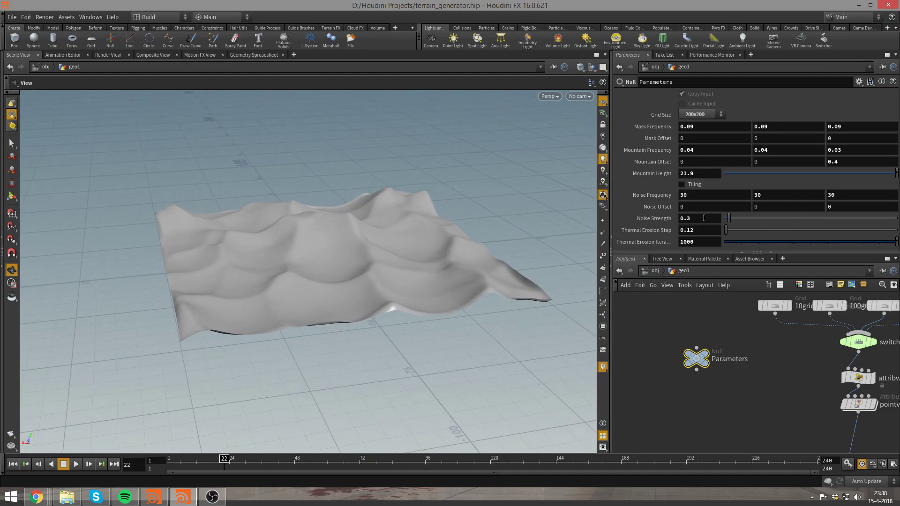
pyautogui.press('BackSpace')
pyautogui.write('5')
pyautogui.press('Return')
# Switch the terrain Grid Size to 1000x1000 in the Null Parameters panel
pyautogui.scroll(5, 305, 191)
pyautogui.scroll(2, 389, 245)
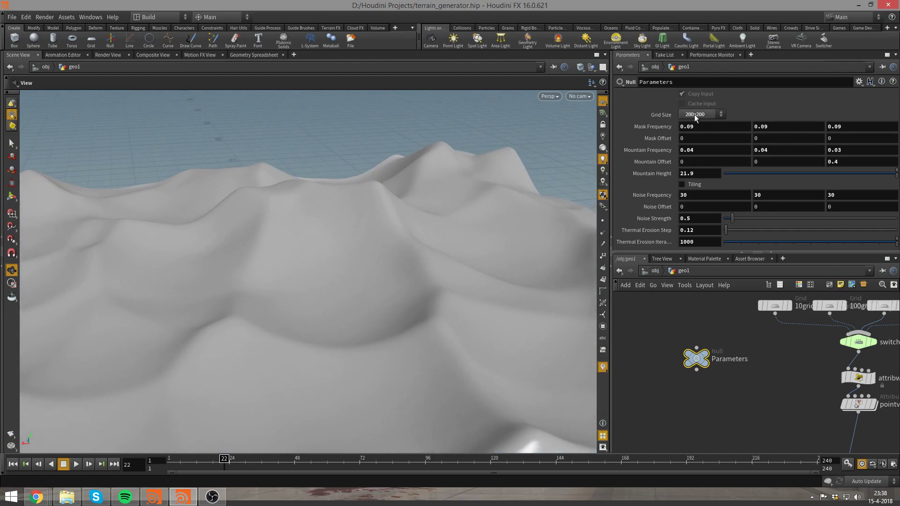
pyautogui.click(694, 114)
pyautogui.click(693, 151)
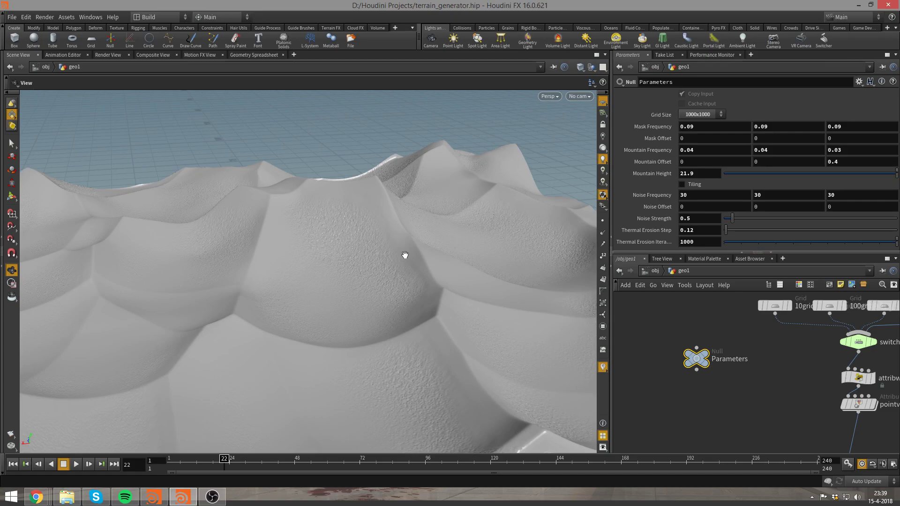
# Cut Thermal Erosion Iterations to 100
pyautogui.moveTo(401, 231); pyautogui.dragTo(411, 397, button='right')
pyautogui.moveTo(410, 397); pyautogui.dragTo(418, 345)
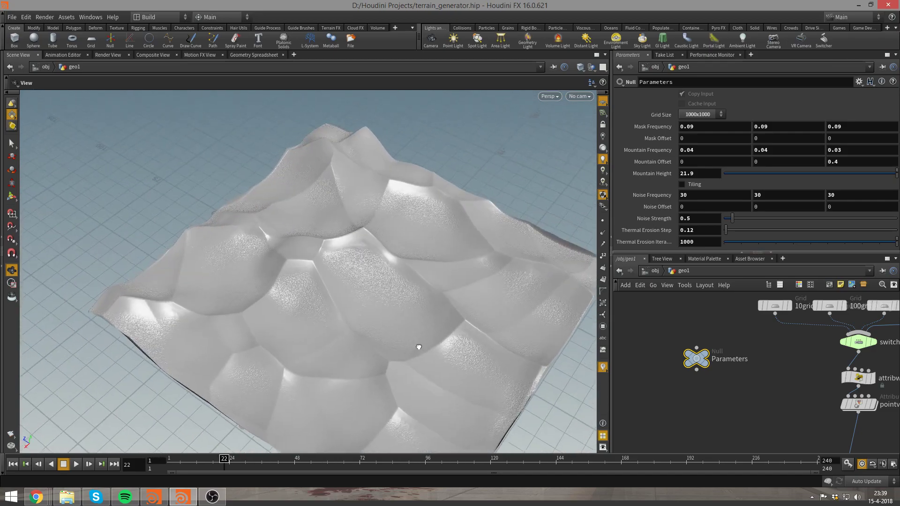
pyautogui.moveTo(697, 242); pyautogui.dragTo(641, 239)
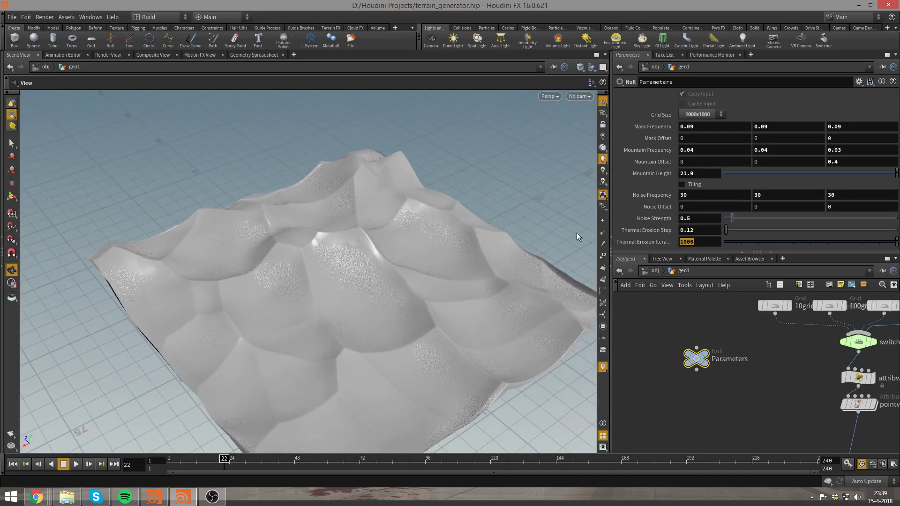
pyautogui.write('100')
pyautogui.press('Return')
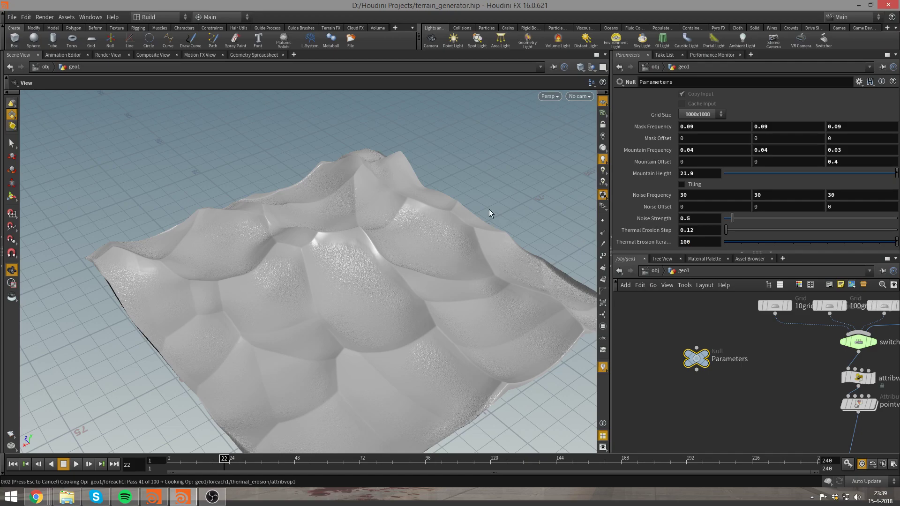
# Raise Thermal Erosion Step to 0.5, then to 0.8
pyautogui.click(701, 229)
pyautogui.press('BackSpace')
pyautogui.press('BackSpace')
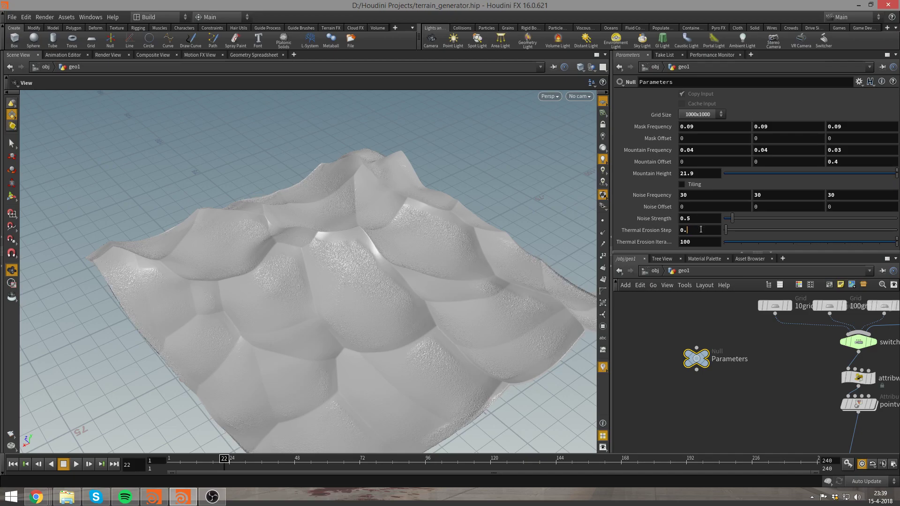
pyautogui.write('5')
pyautogui.press('Return')
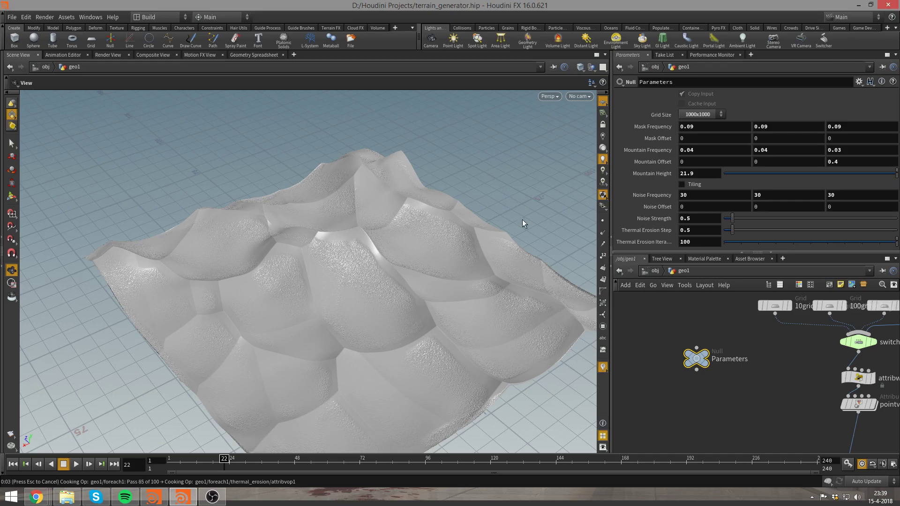
pyautogui.moveTo(538, 233); pyautogui.dragTo(490, 208)
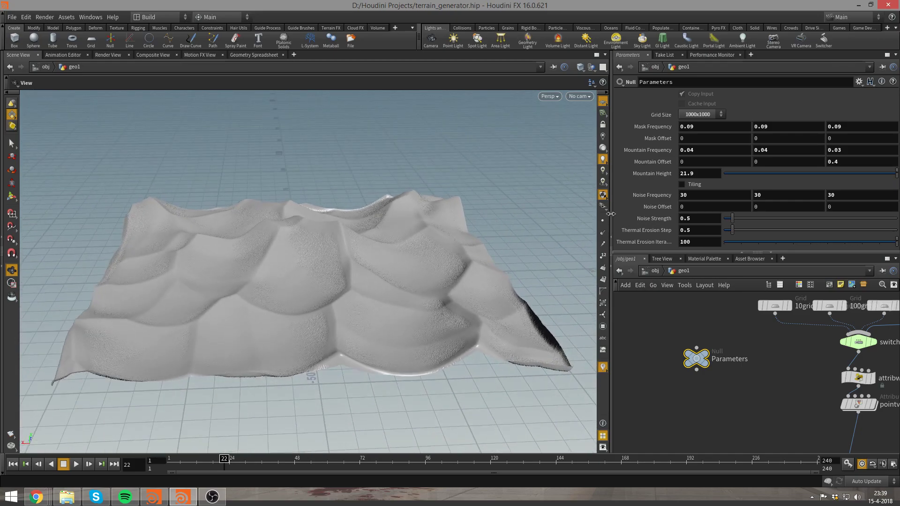
pyautogui.click(701, 230)
pyautogui.press('BackSpace')
pyautogui.write('8')
pyautogui.press('Return')
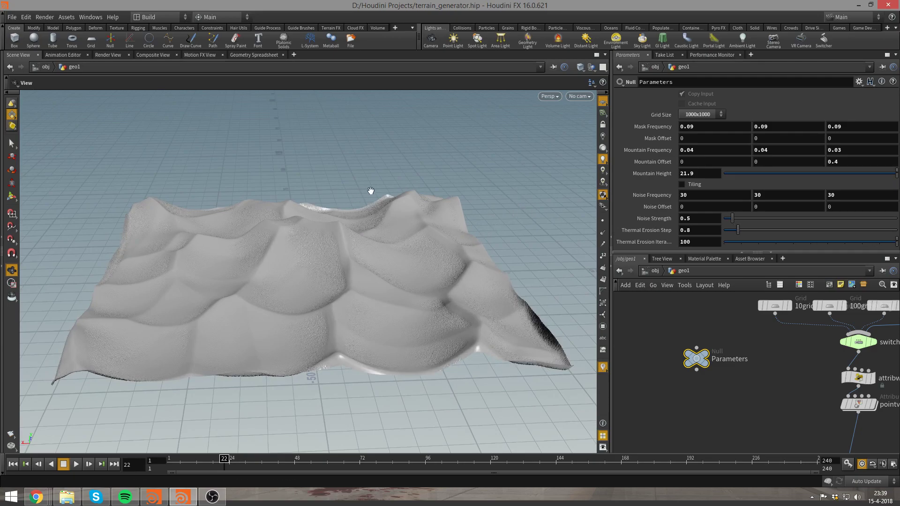
pyautogui.moveTo(370, 191)
pyautogui.mouseDown()
pyautogui.moveTo(311, 193)
pyautogui.moveTo(328, 192)
pyautogui.mouseUp()
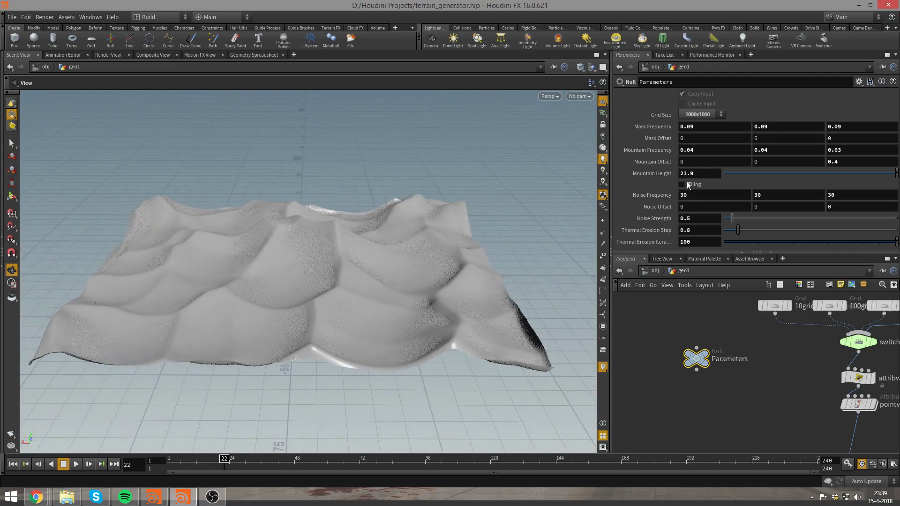
# Set Thermal Erosion Step to 1 and Noise Strength to 0.1, then inspect the terrain
pyautogui.doubleClick(703, 227)
pyautogui.write('1')
pyautogui.press('Return')
pyautogui.write('0.1')
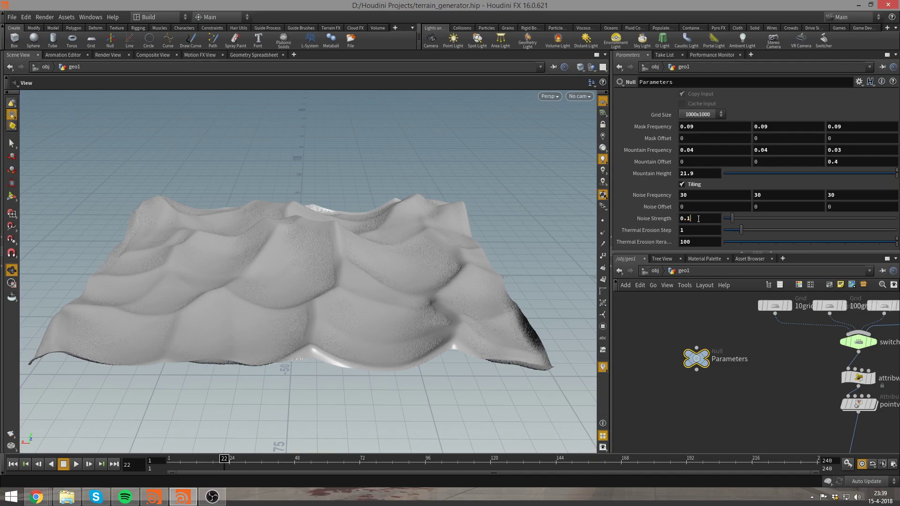
pyautogui.press('Return')
pyautogui.moveTo(463, 197)
pyautogui.mouseDown()
pyautogui.moveTo(443, 213)
pyautogui.moveTo(287, 135)
pyautogui.moveTo(454, 215)
pyautogui.moveTo(474, 203)
pyautogui.mouseUp()
pyautogui.moveTo(474, 203)
pyautogui.mouseDown(button='right')
pyautogui.moveTo(386, 190)
pyautogui.moveTo(412, 331)
pyautogui.mouseUp(button='right')
pyautogui.moveTo(412, 331)
pyautogui.mouseDown()
pyautogui.moveTo(514, 316)
pyautogui.moveTo(462, 311)
pyautogui.moveTo(539, 281)
pyautogui.mouseUp()
pyautogui.click(699, 229)
pyautogui.write('.1')
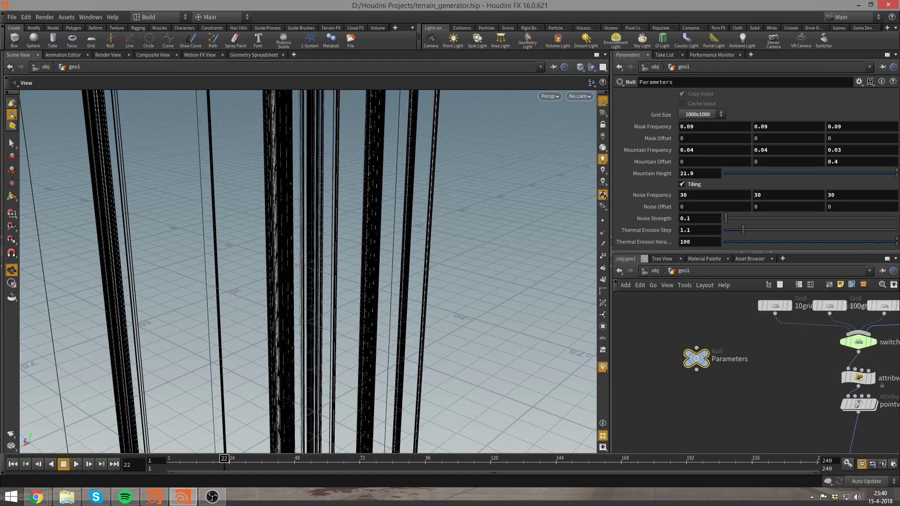
# Set Thermal Erosion Step to 0.9
pyautogui.doubleClick(699, 230)
pyautogui.write('0.9')
pyautogui.press('Return')
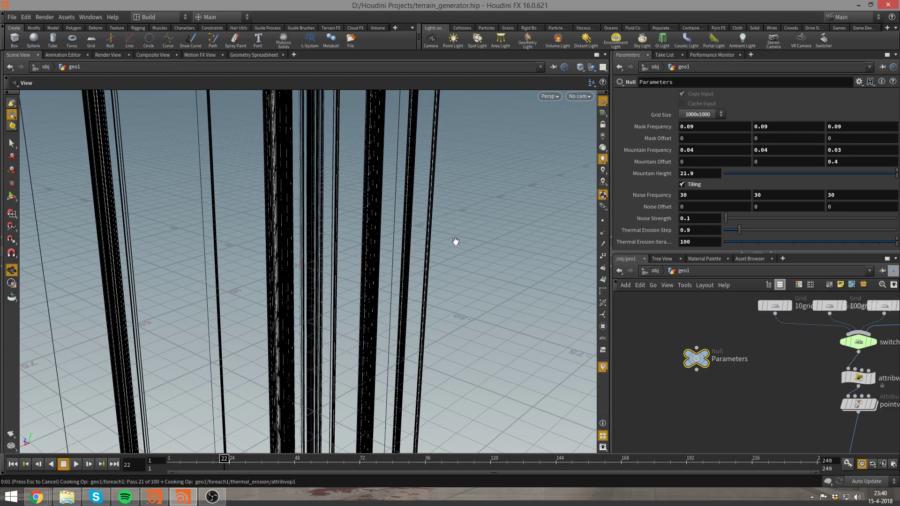